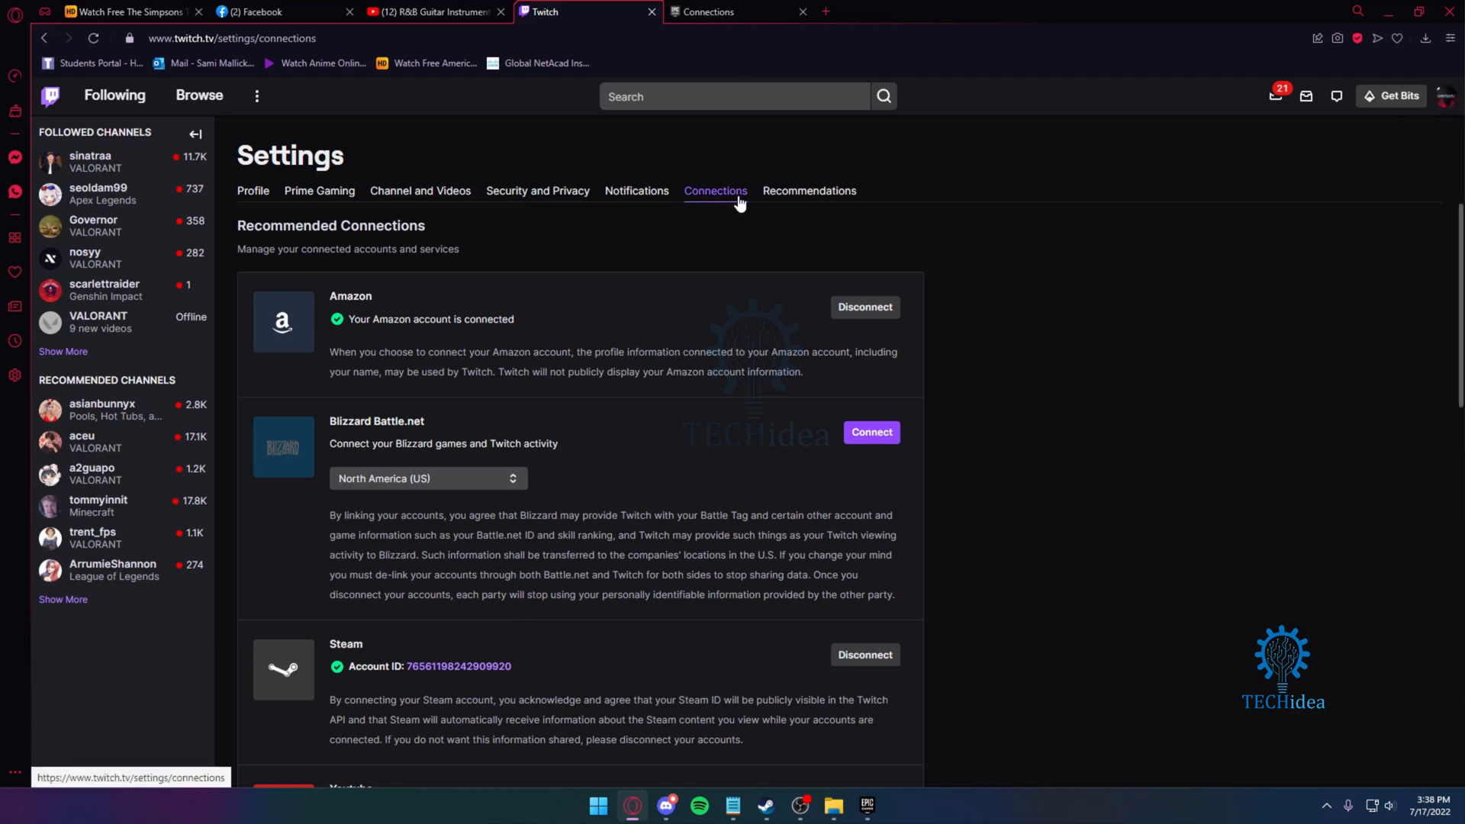
{"action": "scroll", "coordinate": [315, 228], "scroll_direction": "down", "scroll_amount": 1}
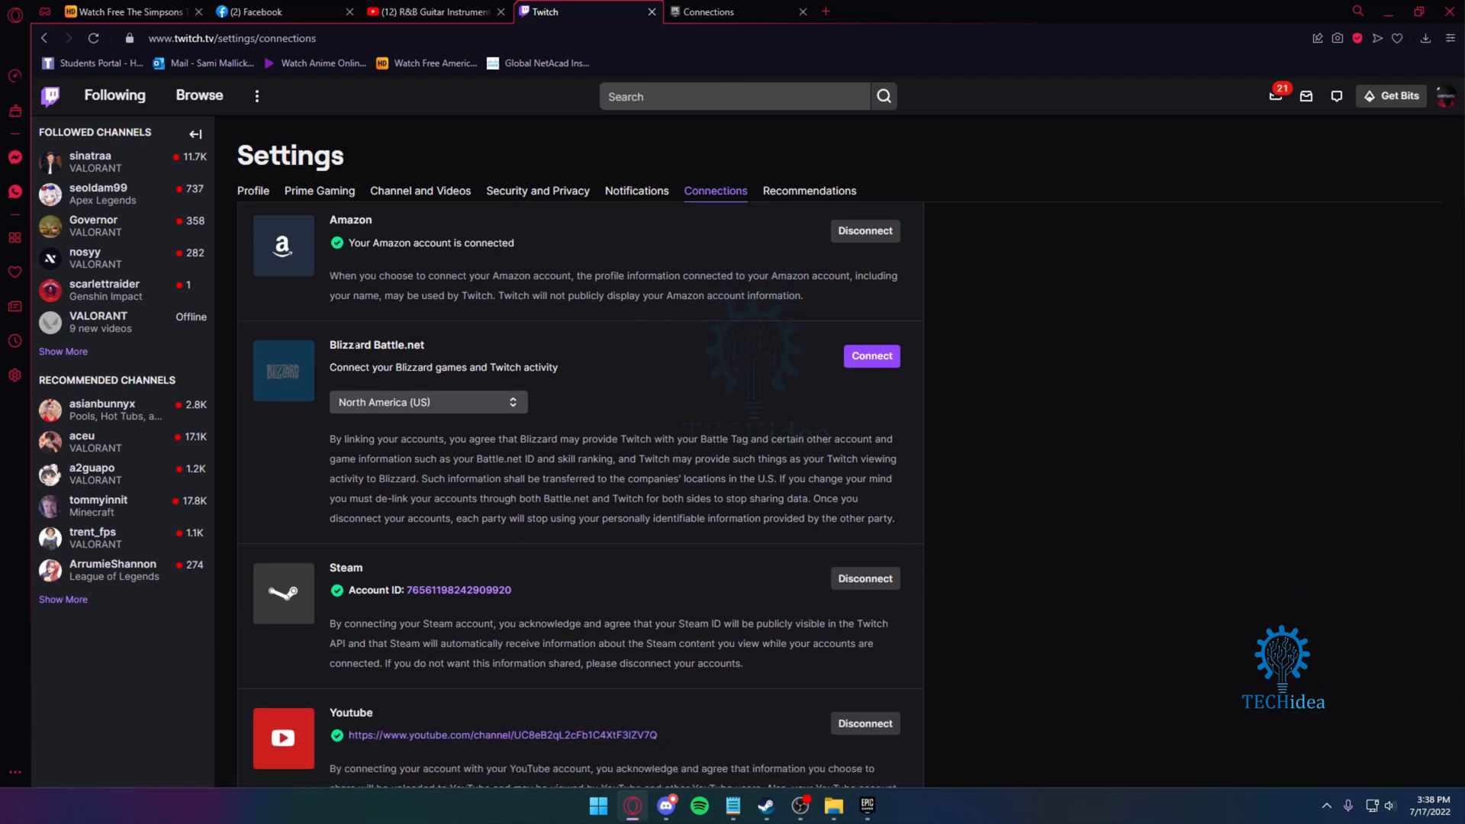
{"action": "scroll", "coordinate": [365, 381], "scroll_direction": "down", "scroll_amount": 3}
{"action": "scroll", "coordinate": [367, 378], "scroll_direction": "down", "scroll_amount": 1}
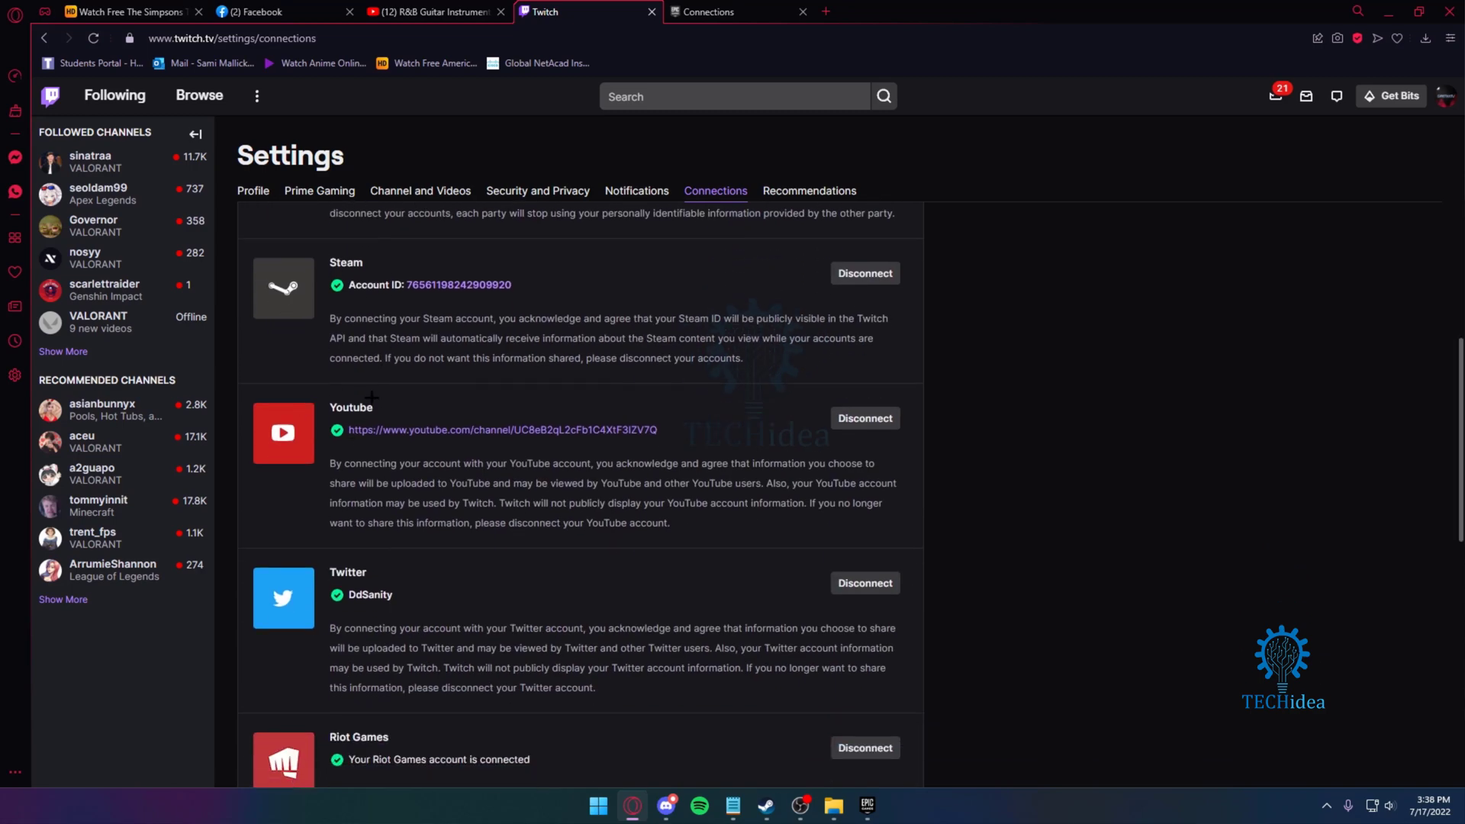
{"action": "scroll", "coordinate": [372, 436], "scroll_direction": "down", "scroll_amount": 2}
{"action": "scroll", "coordinate": [381, 495], "scroll_direction": "down", "scroll_amount": 4}
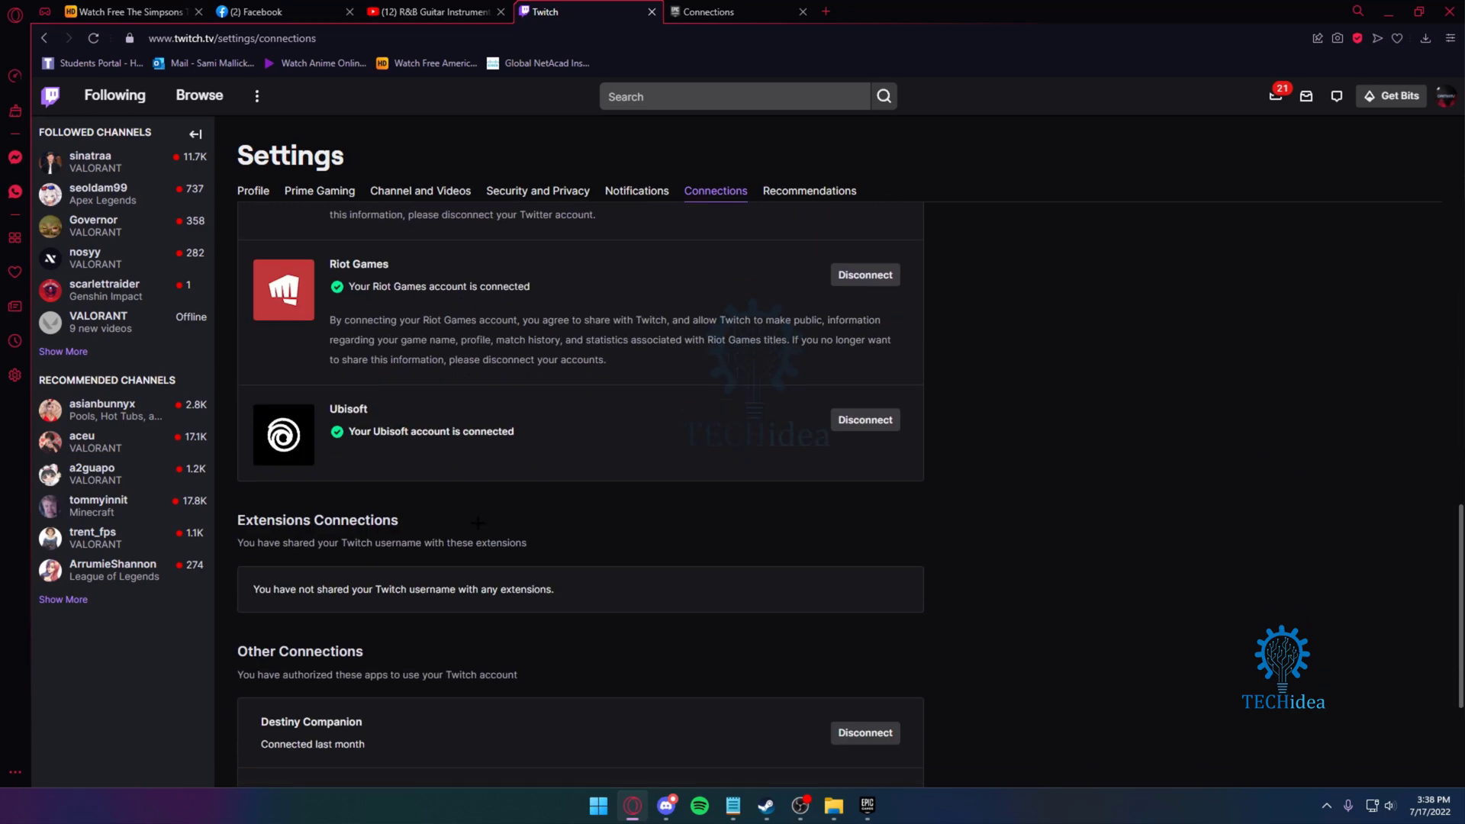
{"action": "scroll", "coordinate": [381, 494], "scroll_direction": "down", "scroll_amount": 4}
{"action": "scroll", "coordinate": [430, 512], "scroll_direction": "up", "scroll_amount": 7}
{"action": "scroll", "coordinate": [402, 504], "scroll_direction": "up", "scroll_amount": 6}
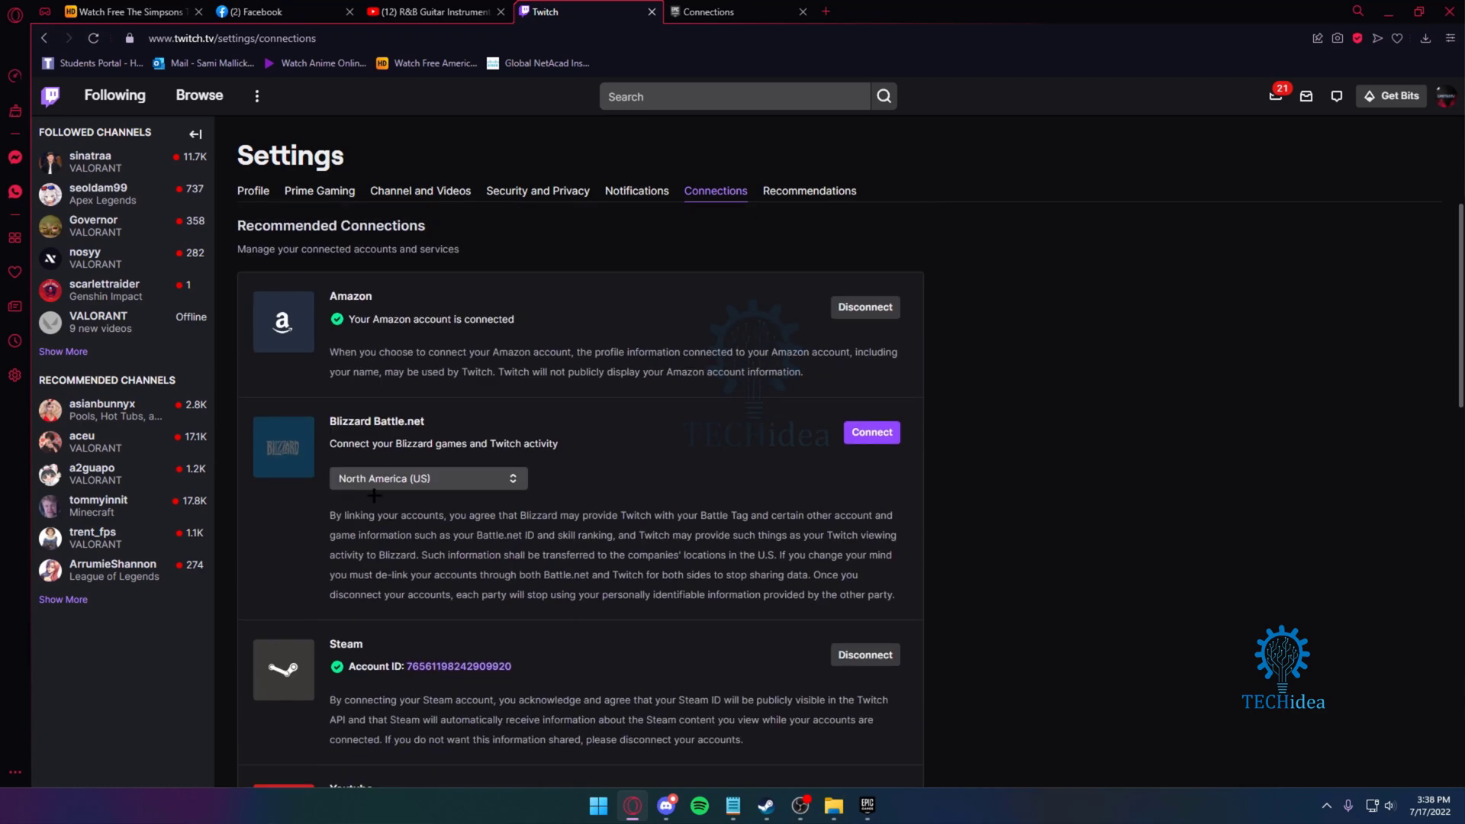
{"action": "scroll", "coordinate": [389, 495], "scroll_direction": "down", "scroll_amount": 3}
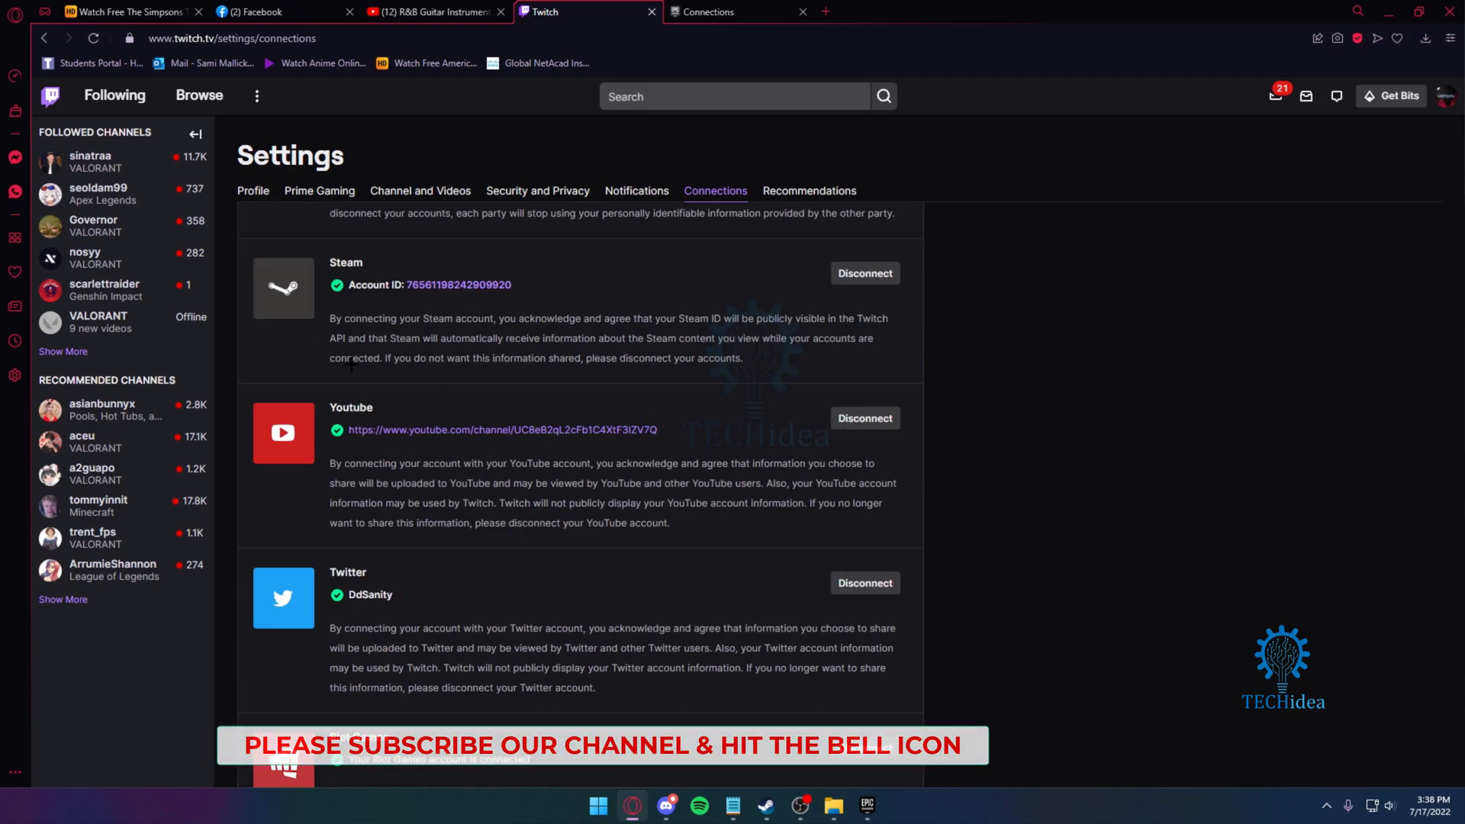
Step: Open the Epic Games account menu from the launcher over Twitch's Connections settings
{"action": "left_click", "coordinate": [872, 808]}
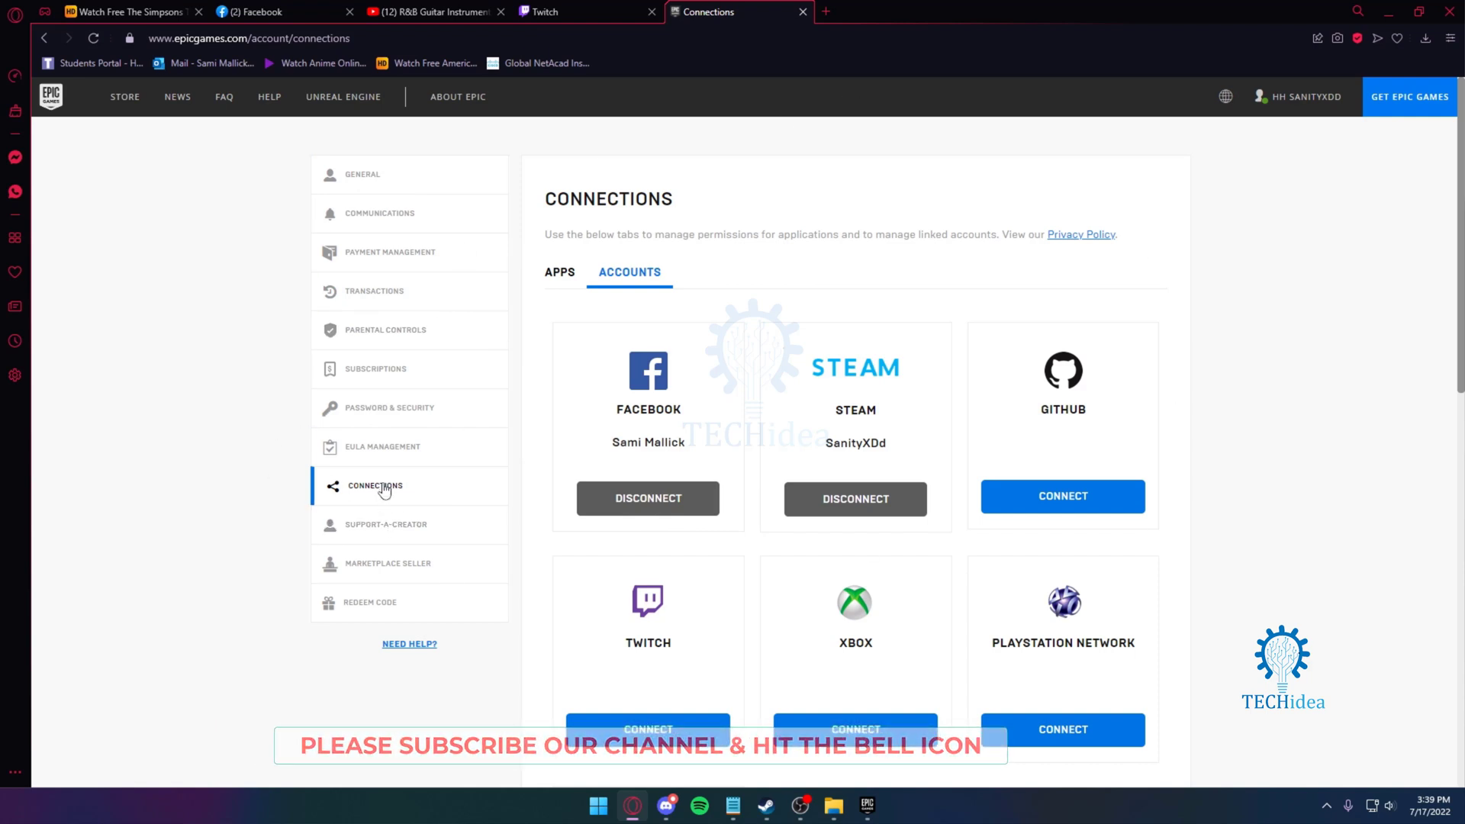
{"action": "scroll", "coordinate": [683, 365], "scroll_direction": "down", "scroll_amount": 3}
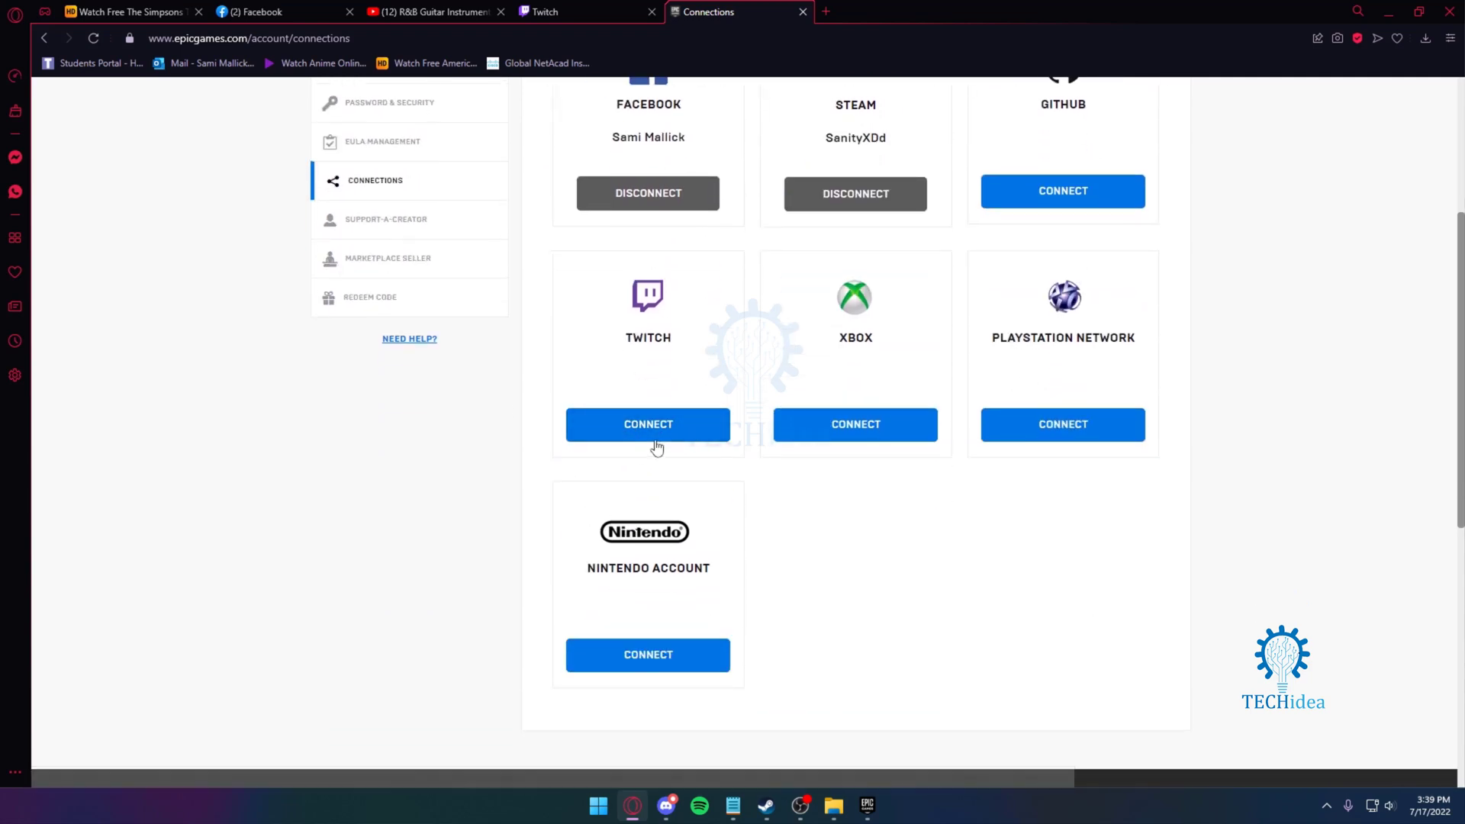
Step: Connect, link and authorize Twitch account Sanity_XDd on the Epic Games Twitch card
{"action": "left_click", "coordinate": [657, 437]}
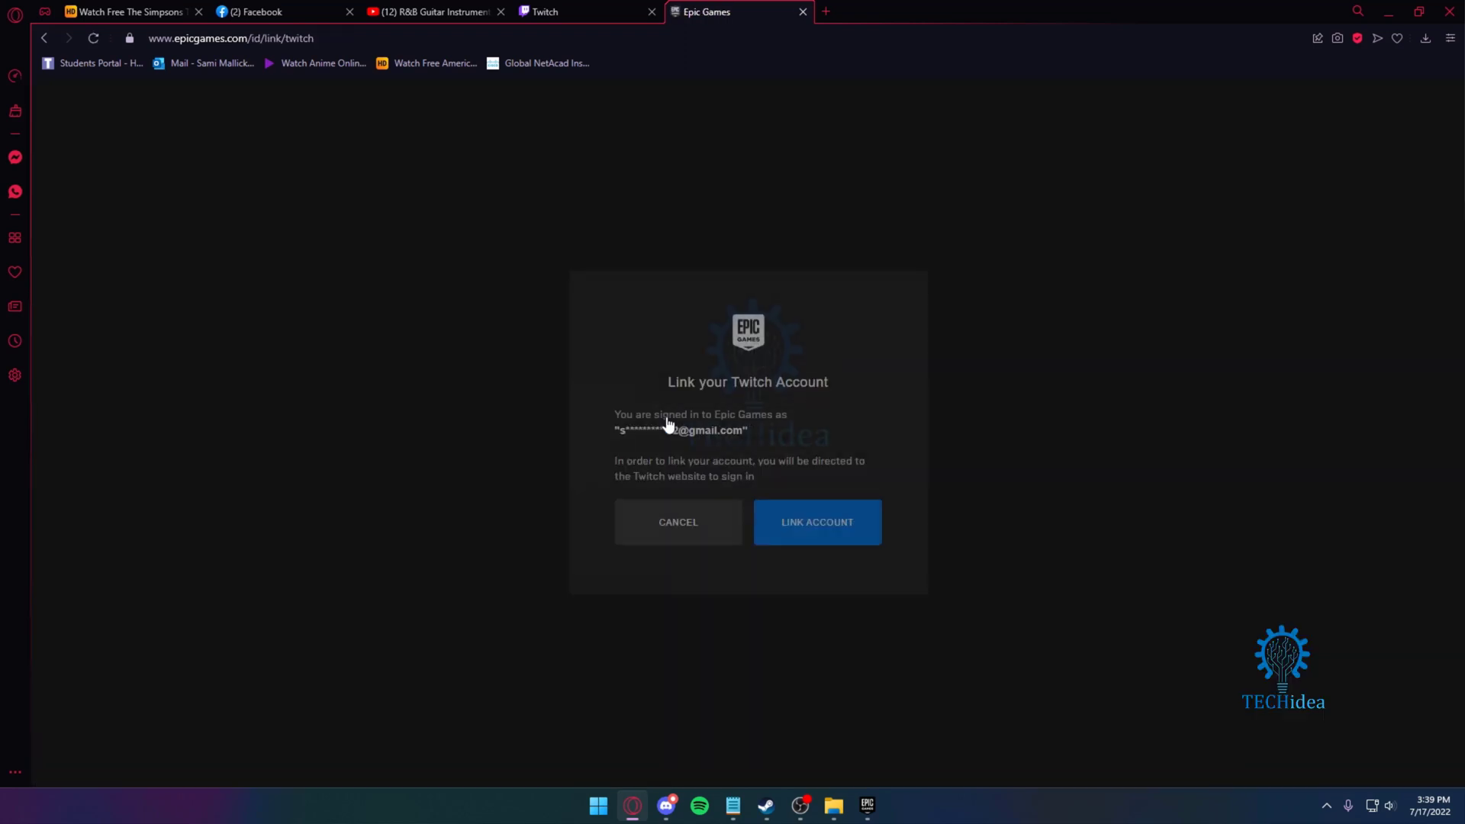
{"action": "left_click", "coordinate": [815, 532]}
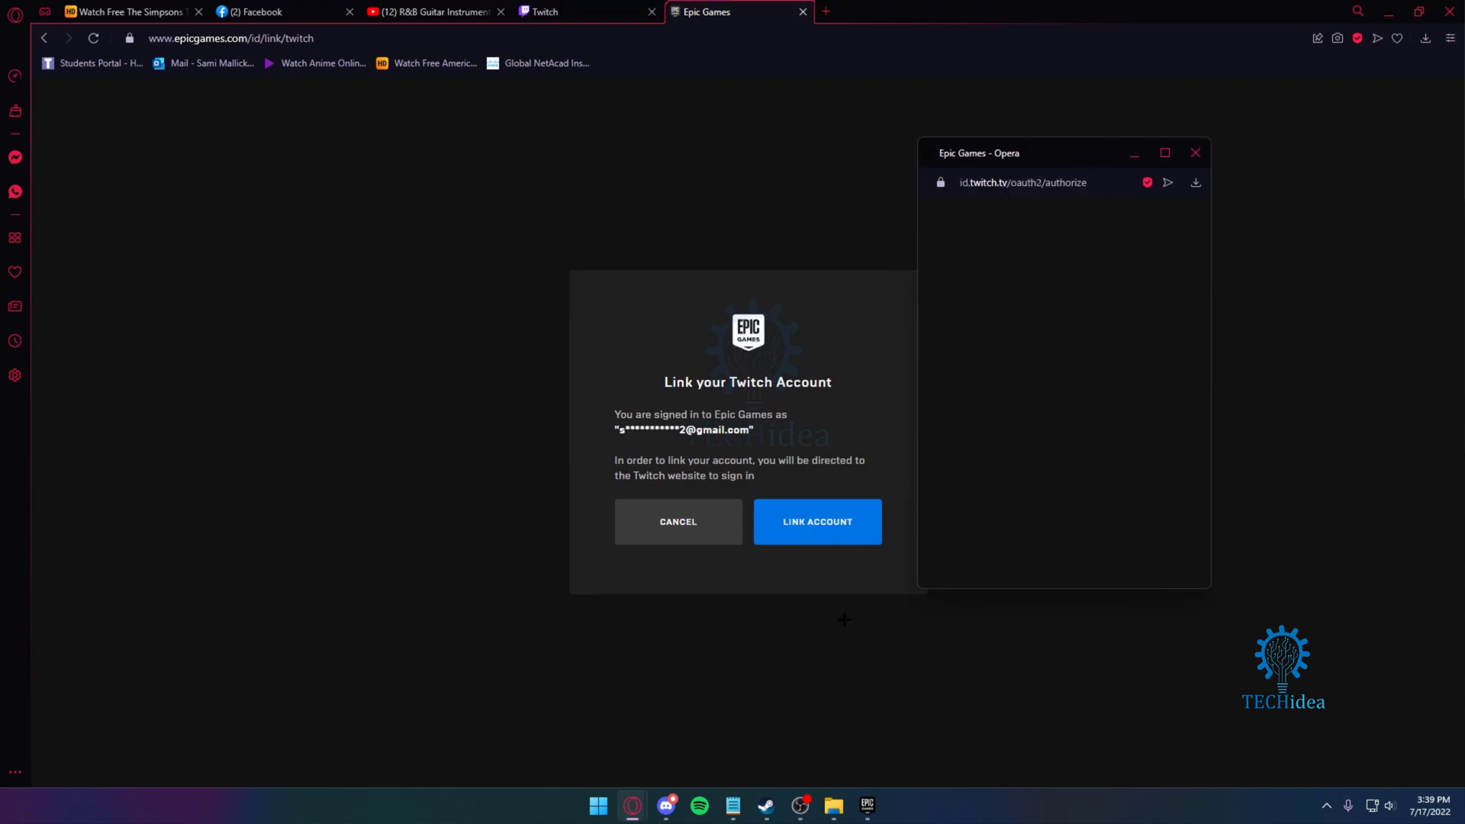
{"action": "left_click", "coordinate": [1018, 520]}
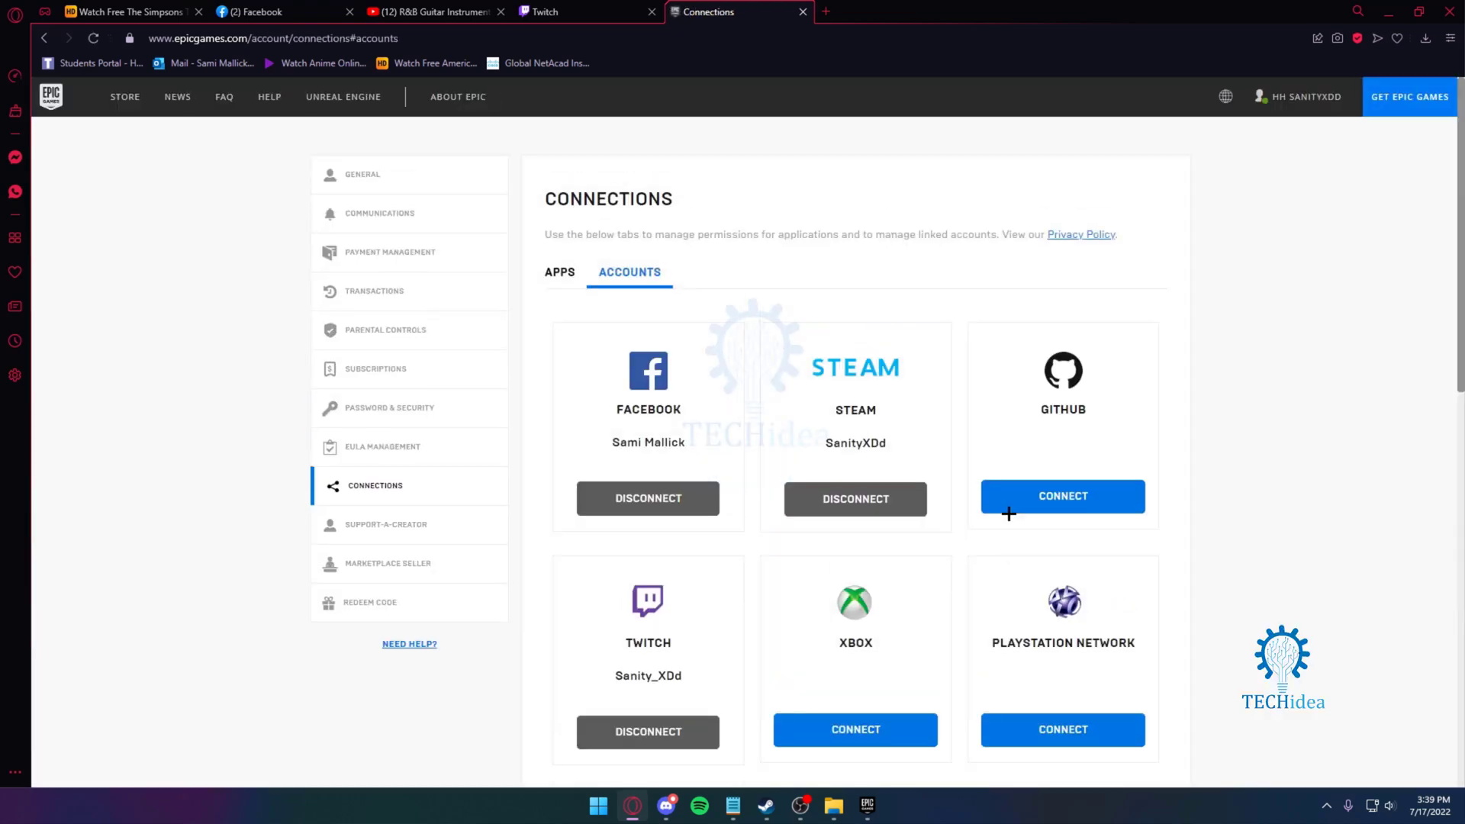
Step: Return to the Twitch Connections settings tab and reload it
{"action": "key", "text": "ctrl+shift+Tab"}
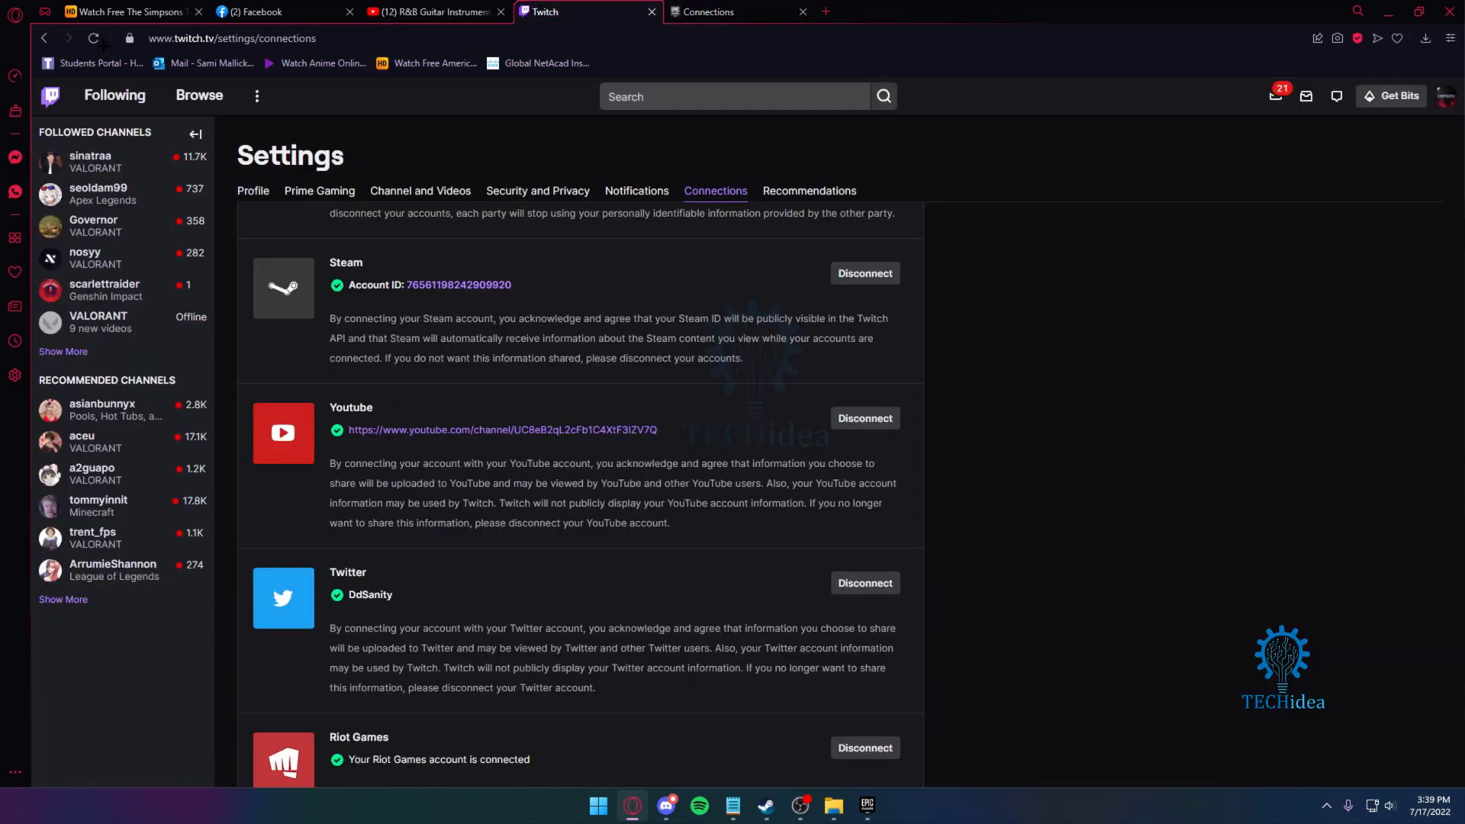
{"action": "key", "text": "F5"}
{"action": "scroll", "coordinate": [558, 280], "scroll_direction": "down", "scroll_amount": 2}
{"action": "scroll", "coordinate": [557, 279], "scroll_direction": "down", "scroll_amount": 2}
{"action": "scroll", "coordinate": [558, 279], "scroll_direction": "down", "scroll_amount": 1}
{"action": "scroll", "coordinate": [557, 280], "scroll_direction": "up", "scroll_amount": 2}
{"action": "scroll", "coordinate": [515, 366], "scroll_direction": "up", "scroll_amount": 2}
{"action": "scroll", "coordinate": [465, 468], "scroll_direction": "up", "scroll_amount": 2}
{"action": "scroll", "coordinate": [466, 470], "scroll_direction": "down", "scroll_amount": 2}
{"action": "scroll", "coordinate": [465, 470], "scroll_direction": "down", "scroll_amount": 2}
{"action": "scroll", "coordinate": [466, 469], "scroll_direction": "down", "scroll_amount": 2}
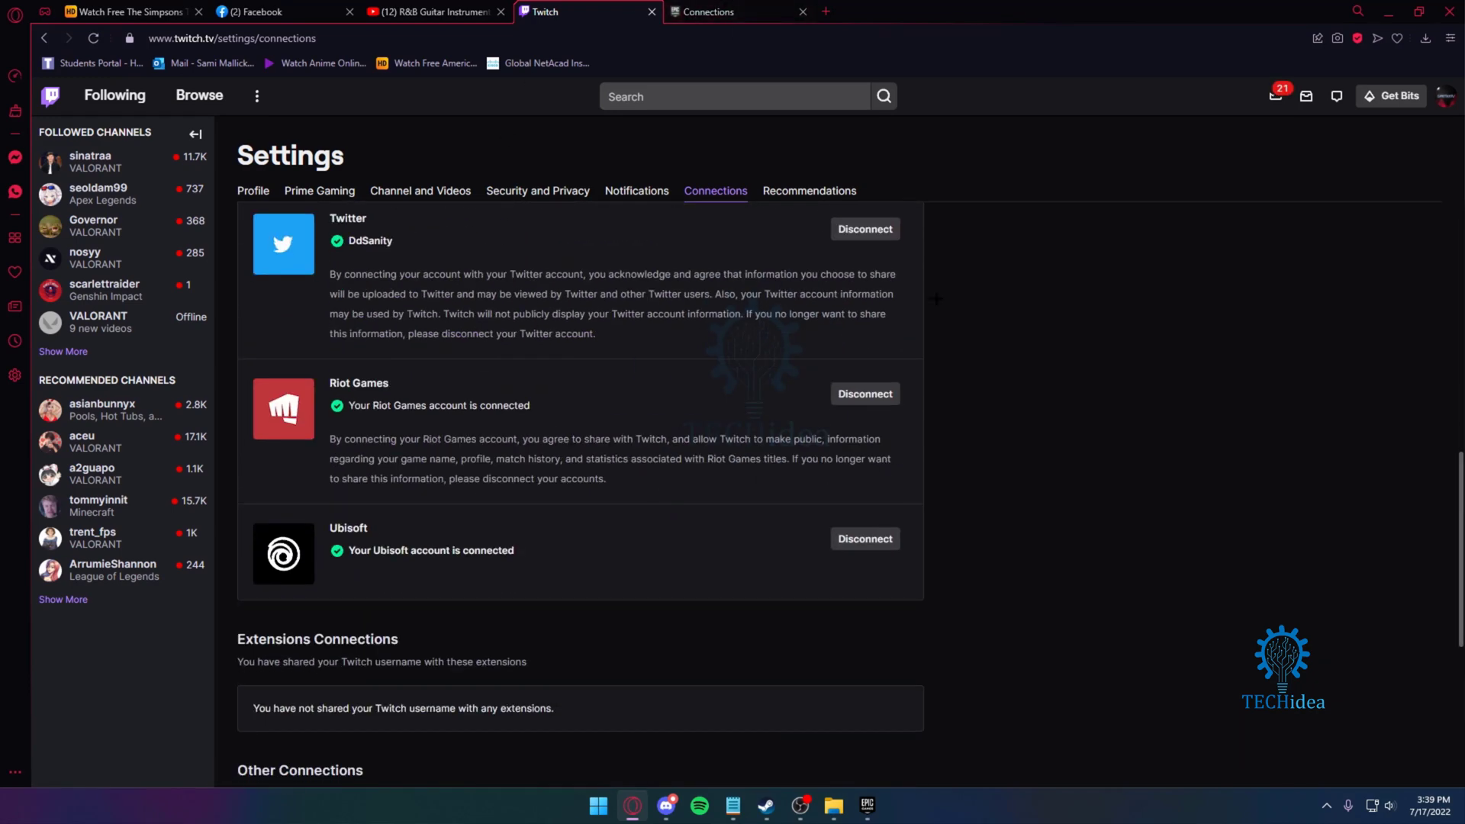